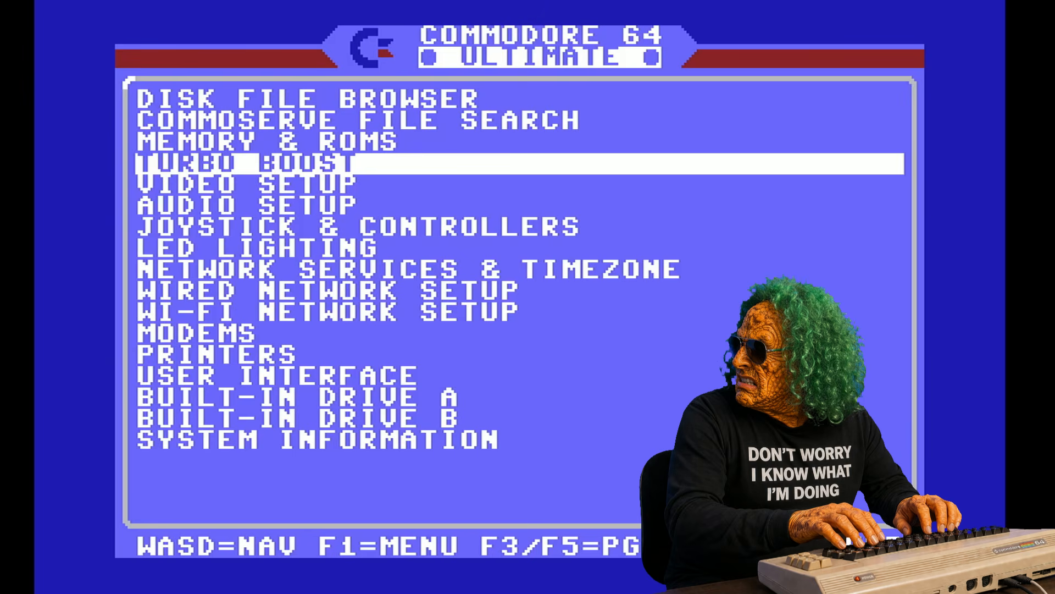
Open the Disk File Browser to view the available storage devices, and return to the main menu
{"action": "key", "text": "w"}
{"action": "key", "text": "w"}
{"action": "key", "text": "w"}
{"action": "key", "text": "Return"}
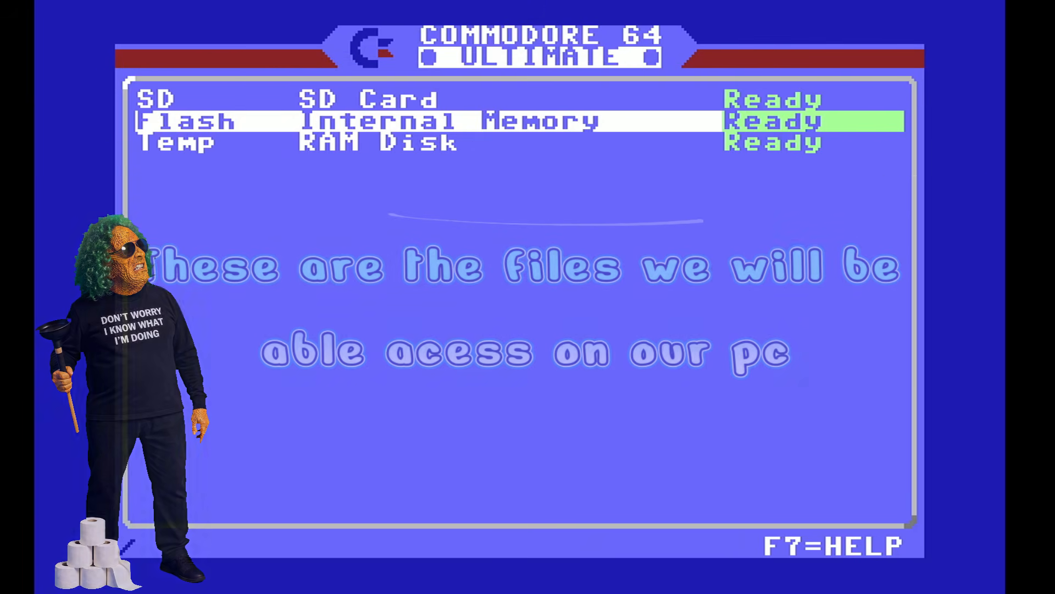
{"action": "key", "text": "F1"}
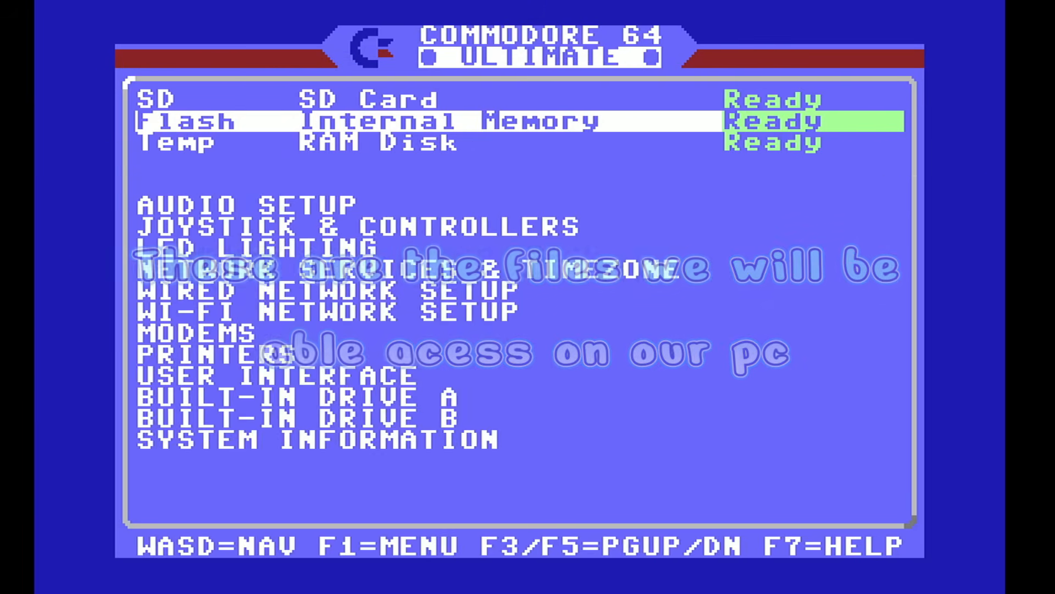
Open the Network Services & Timezone settings
{"action": "key", "text": "Down"}
{"action": "key", "text": "Down"}
{"action": "key", "text": "Down"}
{"action": "key", "text": "Down"}
{"action": "key", "text": "Down"}
{"action": "key", "text": "Down"}
{"action": "key", "text": "Down"}
{"action": "key", "text": "Down"}
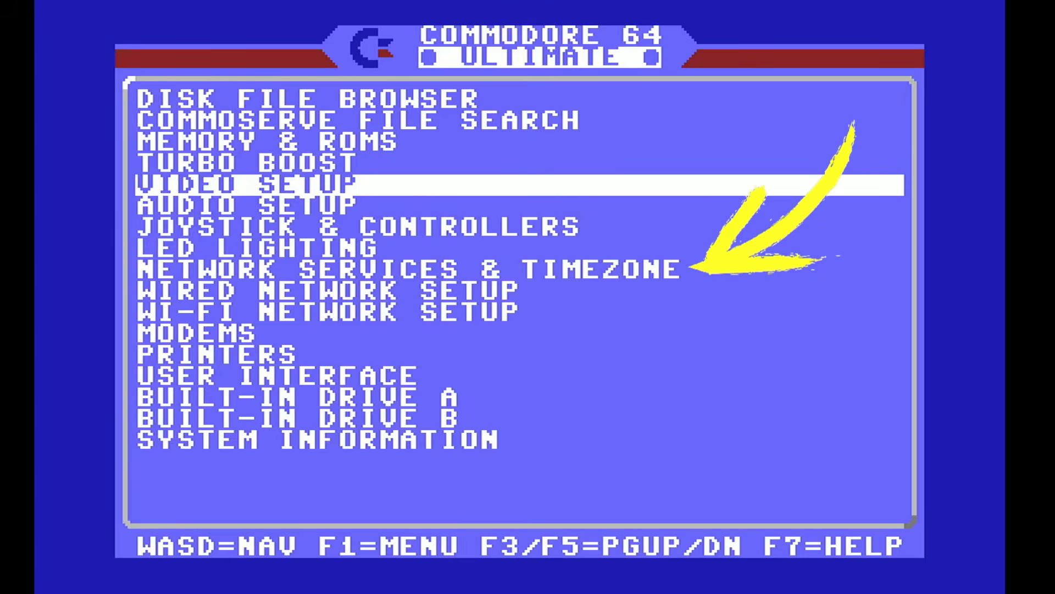
{"action": "key", "text": "Return"}
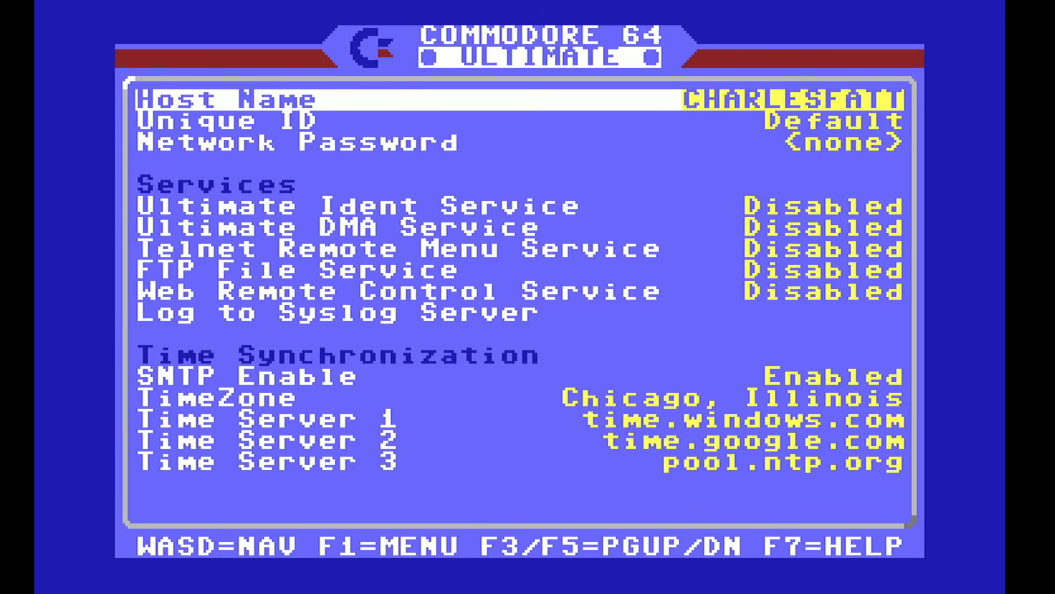
Set the FTP File Service to Enabled and save the changes to flash
{"action": "key", "text": "Down"}
{"action": "key", "text": "Down"}
{"action": "key", "text": "Down"}
{"action": "key", "text": "Down"}
{"action": "key", "text": "Down"}
{"action": "key", "text": "Down"}
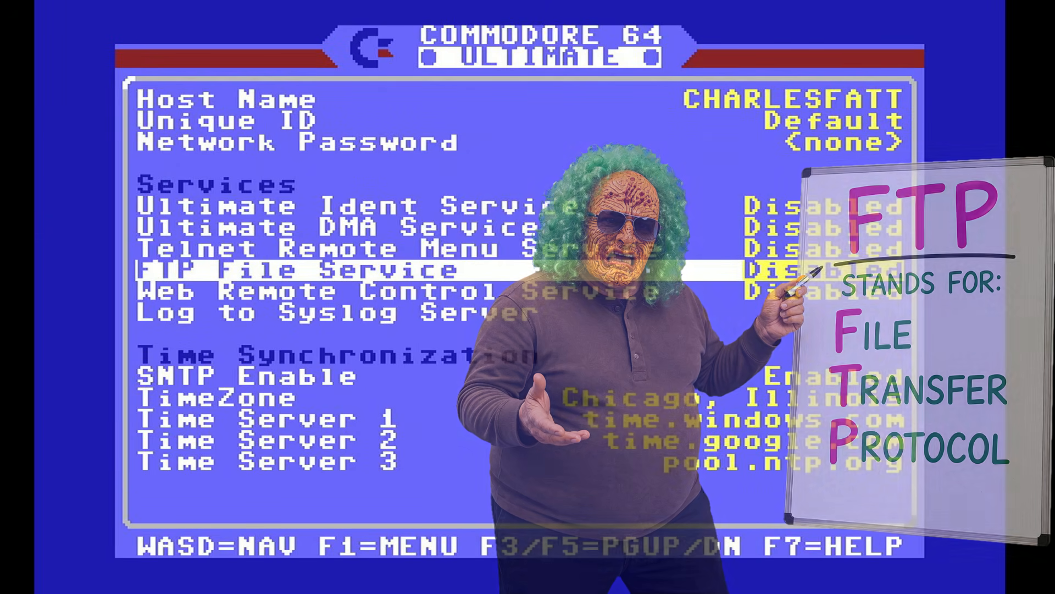
{"action": "key", "text": "Return"}
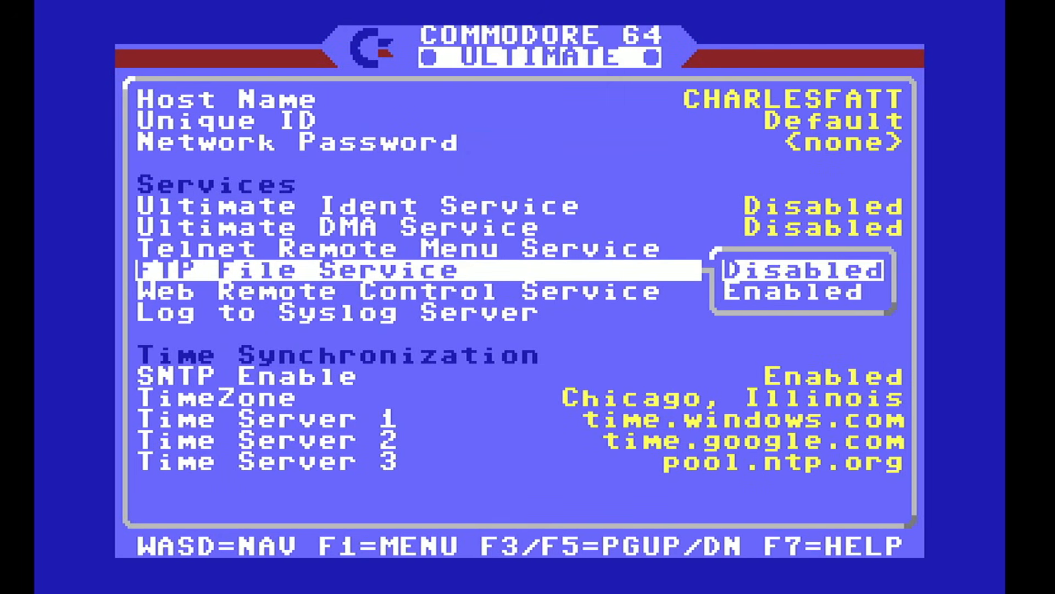
{"action": "key", "text": "Down"}
{"action": "key", "text": "Return"}
{"action": "key", "text": "Escape"}
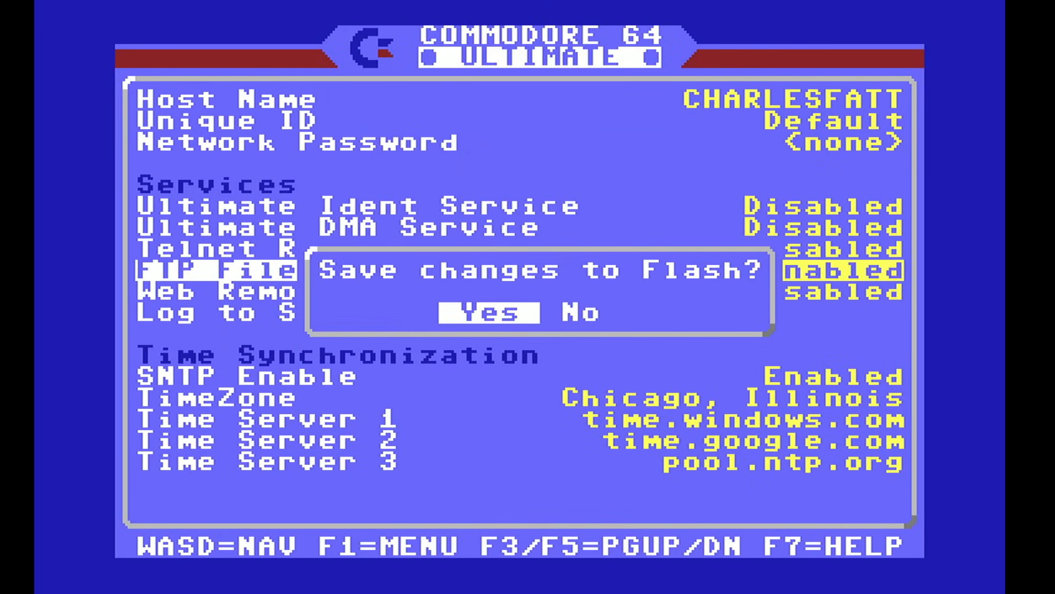
{"action": "key", "text": "Return"}
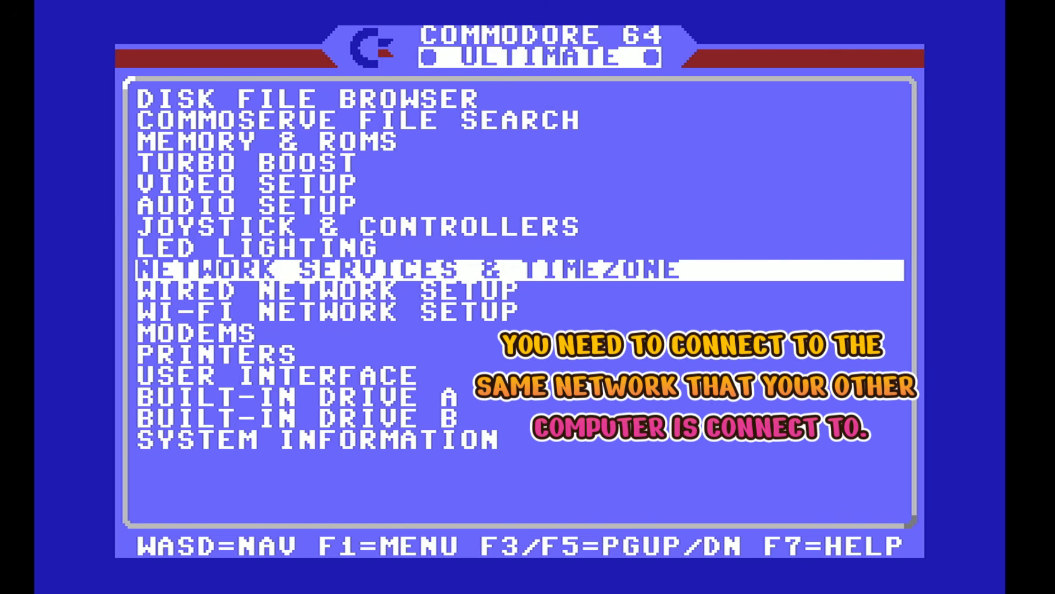
Open the Wi-Fi Network Setup and bring up the list of access points to select from
{"action": "key", "text": "Down"}
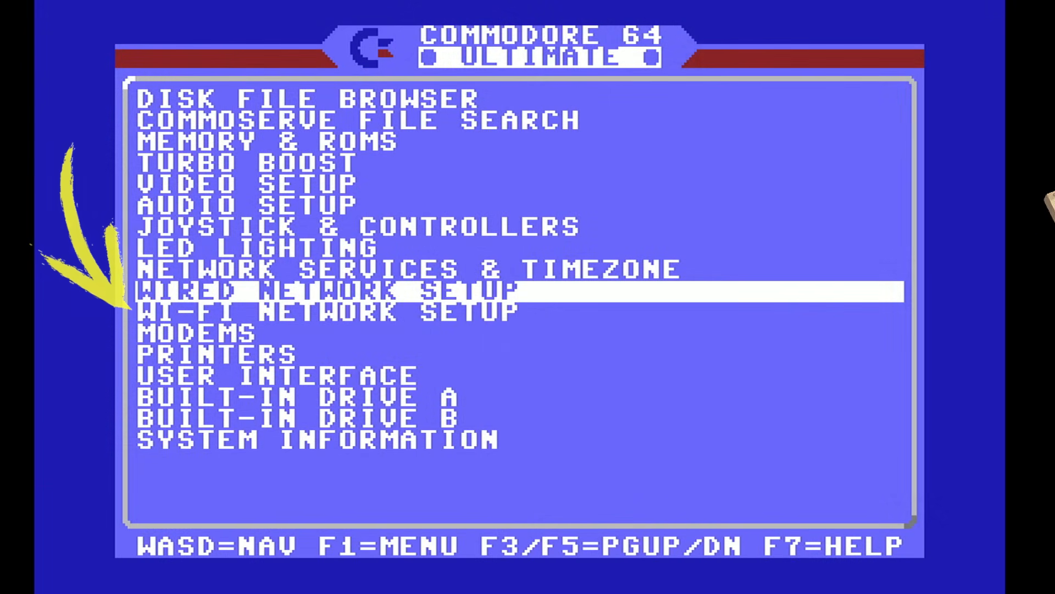
{"action": "key", "text": "s"}
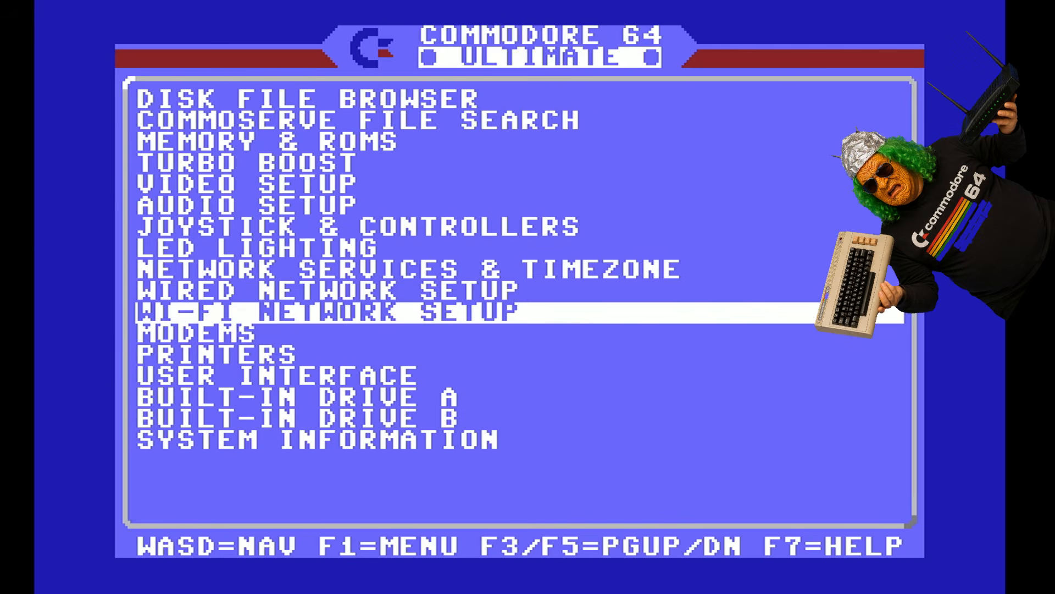
{"action": "key", "text": "Return"}
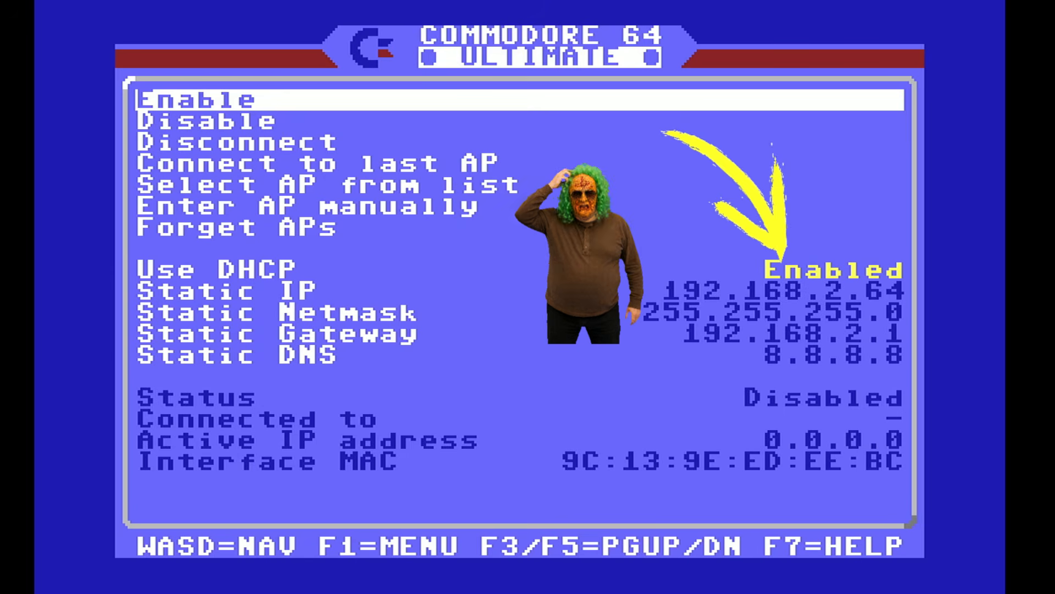
{"action": "key", "text": "s"}
{"action": "key", "text": "s"}
{"action": "key", "text": "s"}
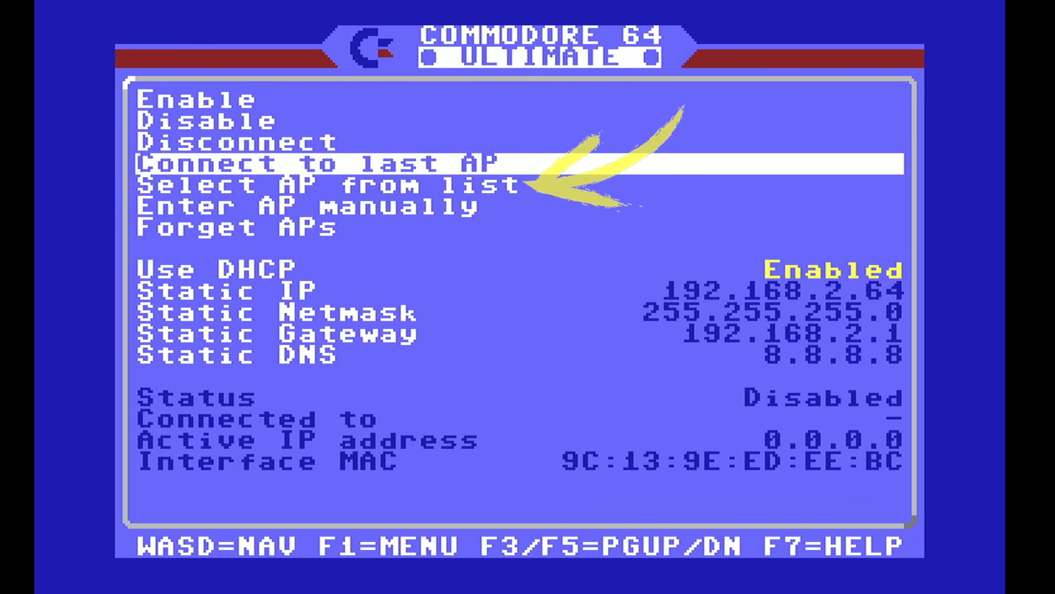
{"action": "key", "text": "s"}
{"action": "key", "text": "Return"}
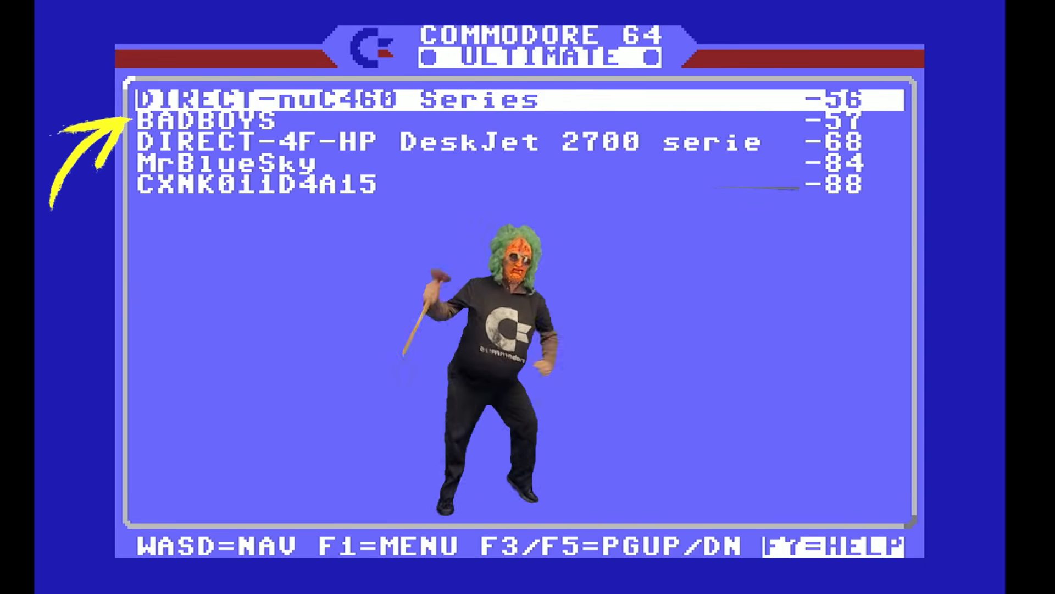
Connect to the BADBOYS access point and submit the Wi-Fi password
{"action": "key", "text": "s"}
{"action": "key", "text": "Return"}
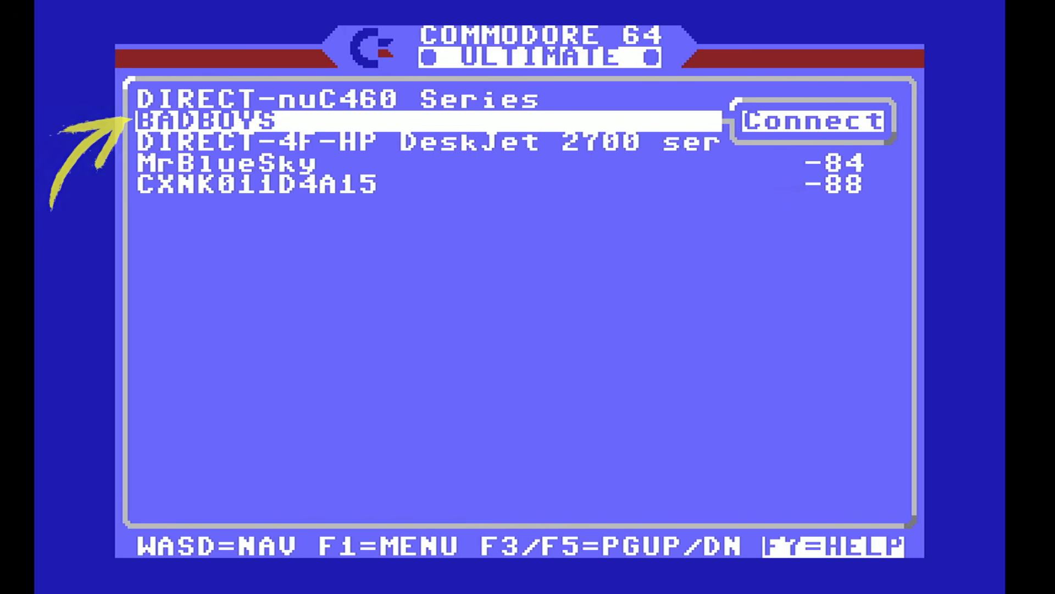
{"action": "key", "text": "Return"}
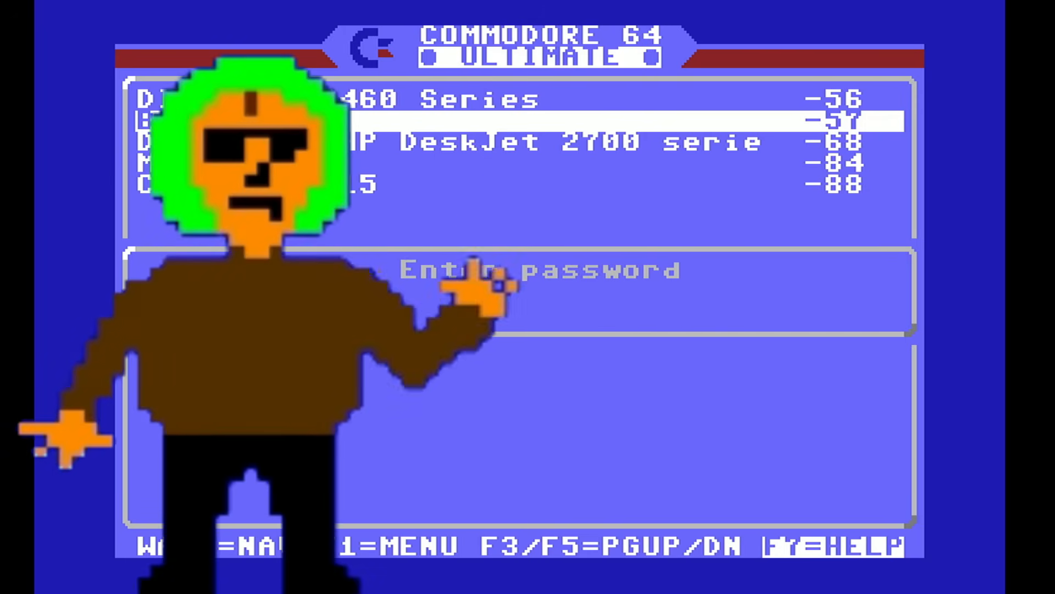
{"action": "key", "text": "Return"}
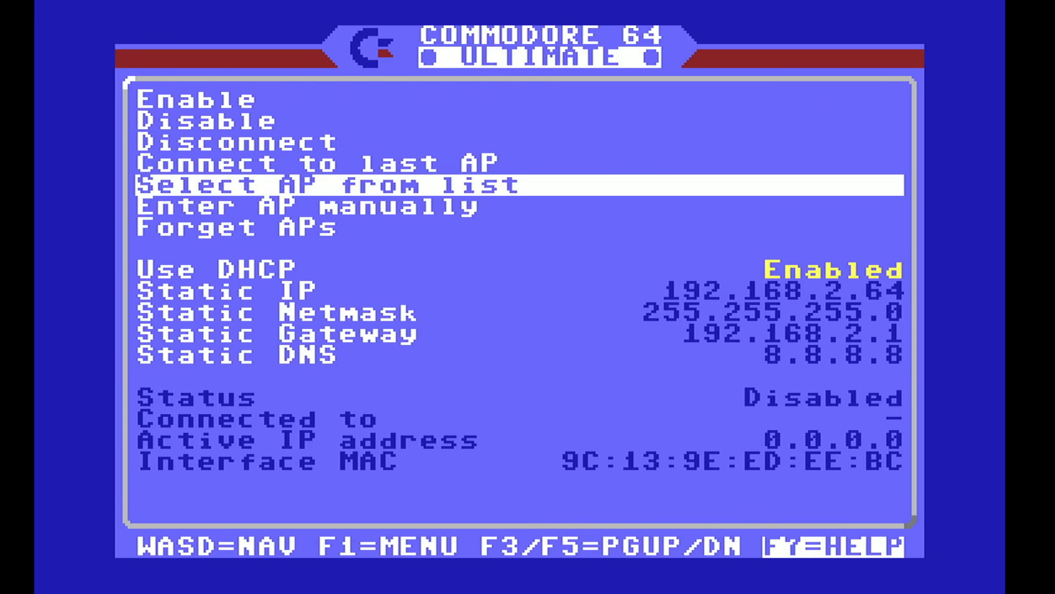
Leave the Wi-Fi setup and power cycle the C64
{"action": "key", "text": "Left"}
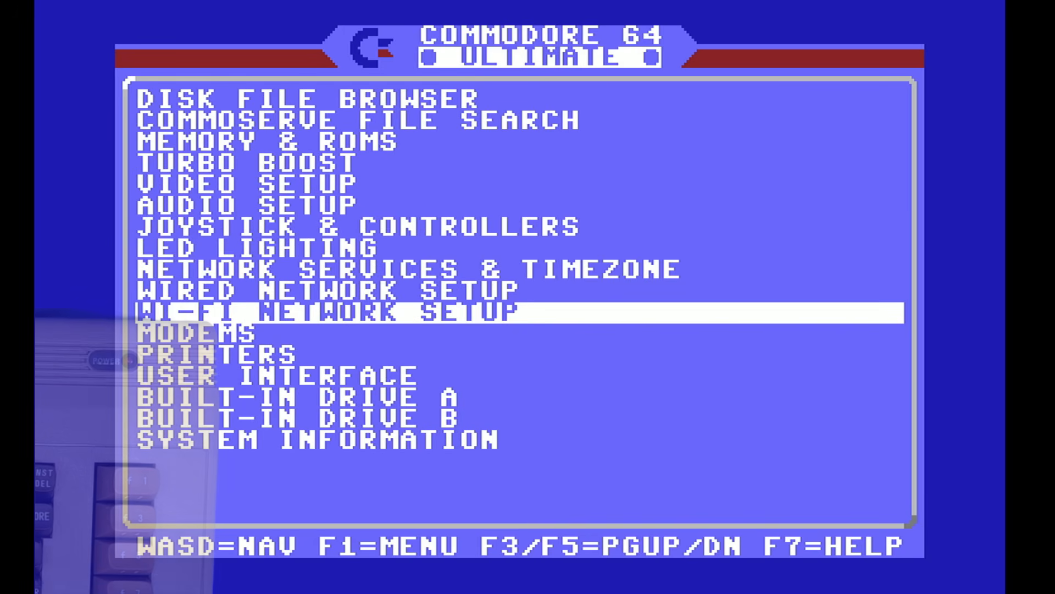
{"action": "key", "text": "F1"}
{"action": "key", "text": "Return"}
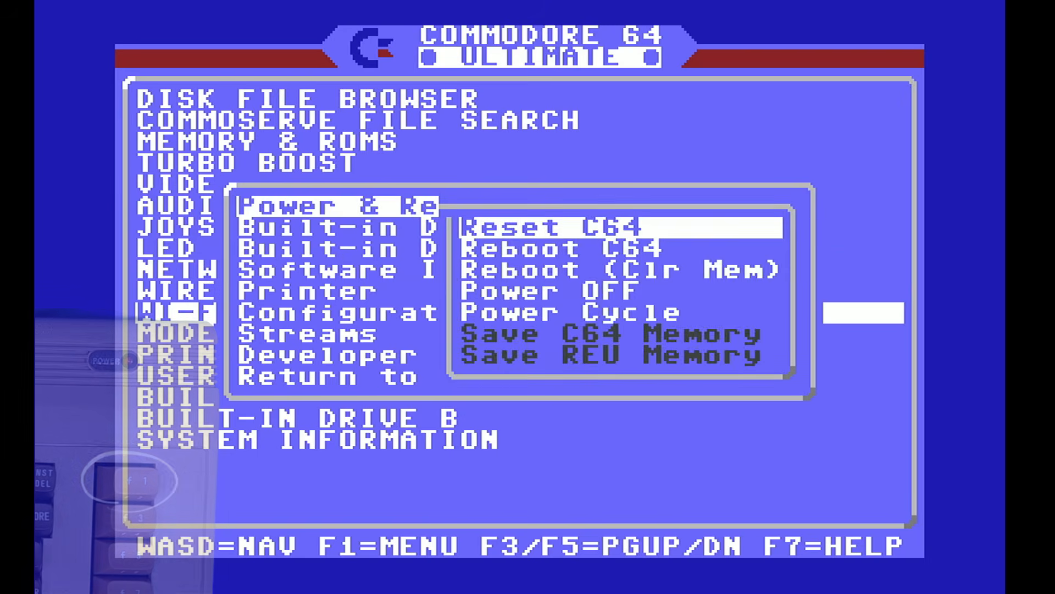
{"action": "key", "text": "Down"}
{"action": "key", "text": "Down"}
{"action": "key", "text": "Down"}
{"action": "key", "text": "Down"}
{"action": "key", "text": "Escape"}
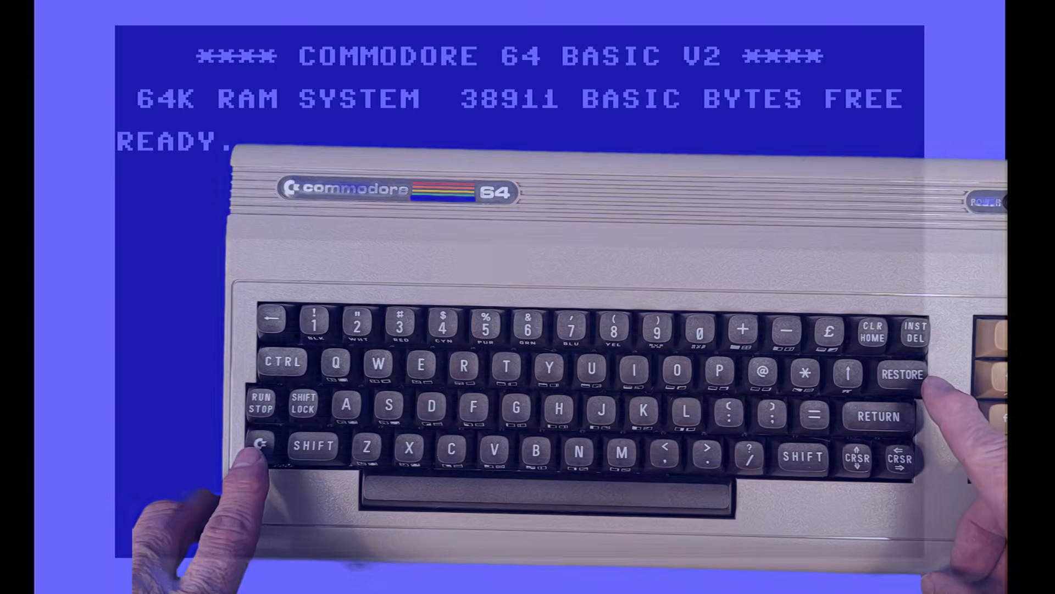
Reopen the Ultimate menu and open the Wi-Fi Network Setup to check the active IP address
{"action": "key", "text": "ctrl+Page_Up"}
{"action": "key", "text": "Down"}
{"action": "key", "text": "Down"}
{"action": "key", "text": "Down"}
{"action": "key", "text": "Down"}
{"action": "key", "text": "Down"}
{"action": "key", "text": "Down"}
{"action": "key", "text": "Down"}
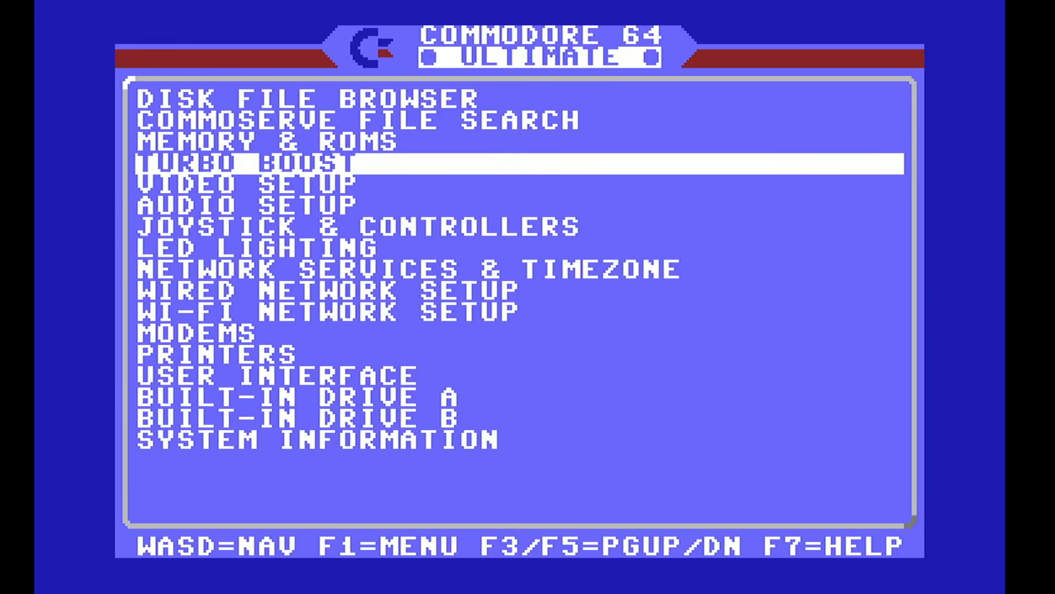
{"action": "key", "text": "Down"}
{"action": "key", "text": "Down"}
{"action": "key", "text": "Down"}
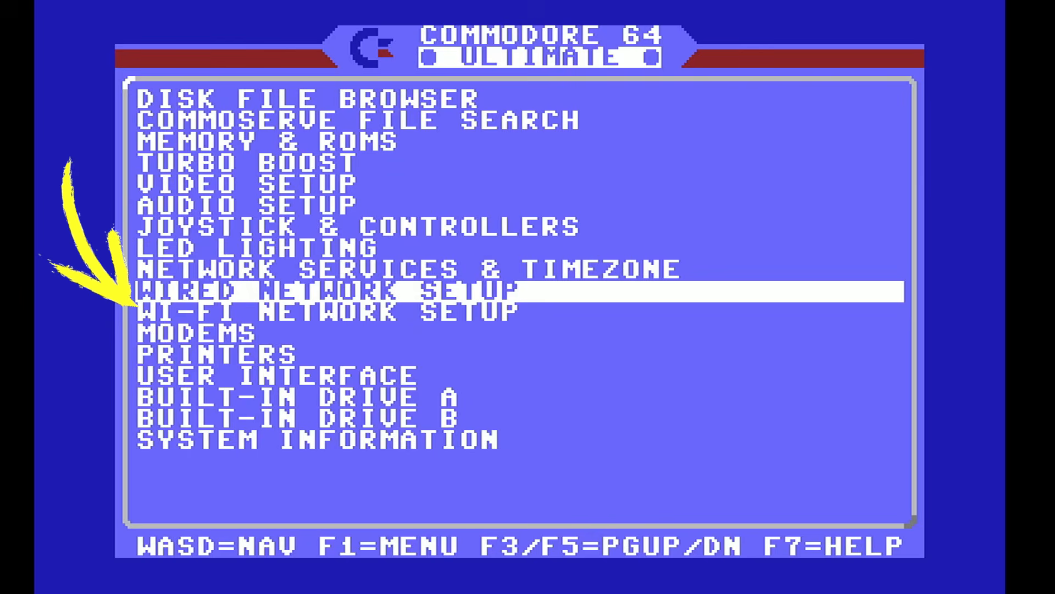
{"action": "key", "text": "Return"}
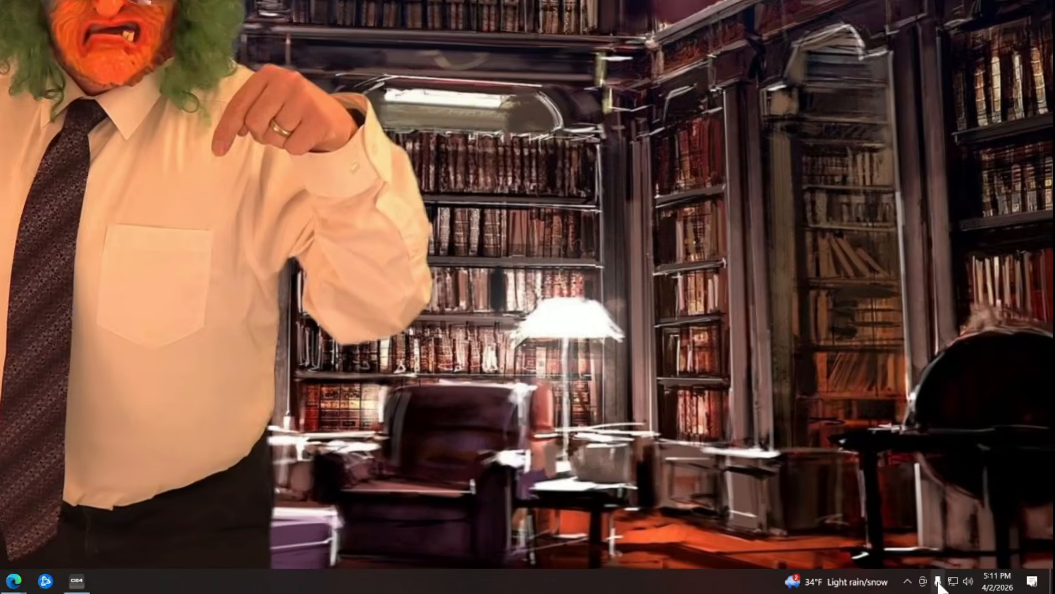
On the Windows PC, open File Explorer, go to ftp://192.168.0.54 and open the SD folder
{"action": "mouse_move", "coordinate": [990, 585]}
{"action": "left_click", "coordinate": [902, 575]}
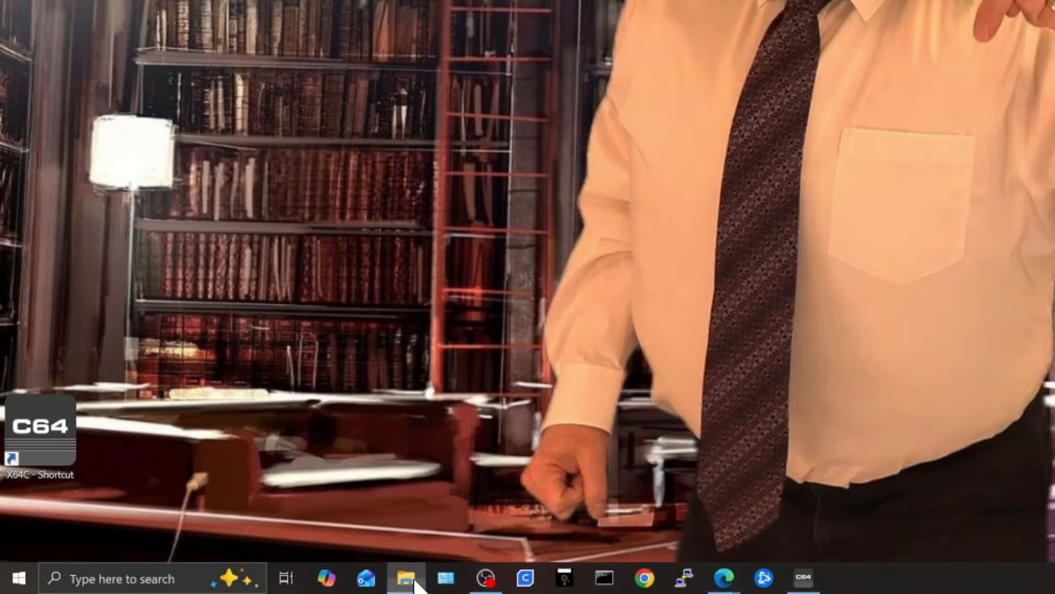
{"action": "left_click", "coordinate": [415, 586]}
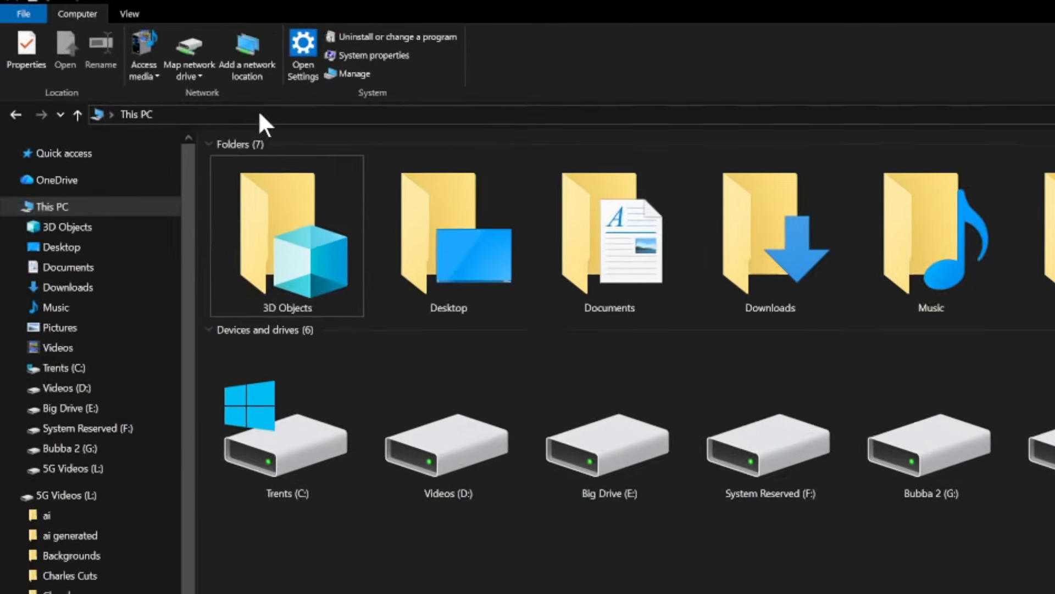
{"action": "left_click", "coordinate": [261, 114]}
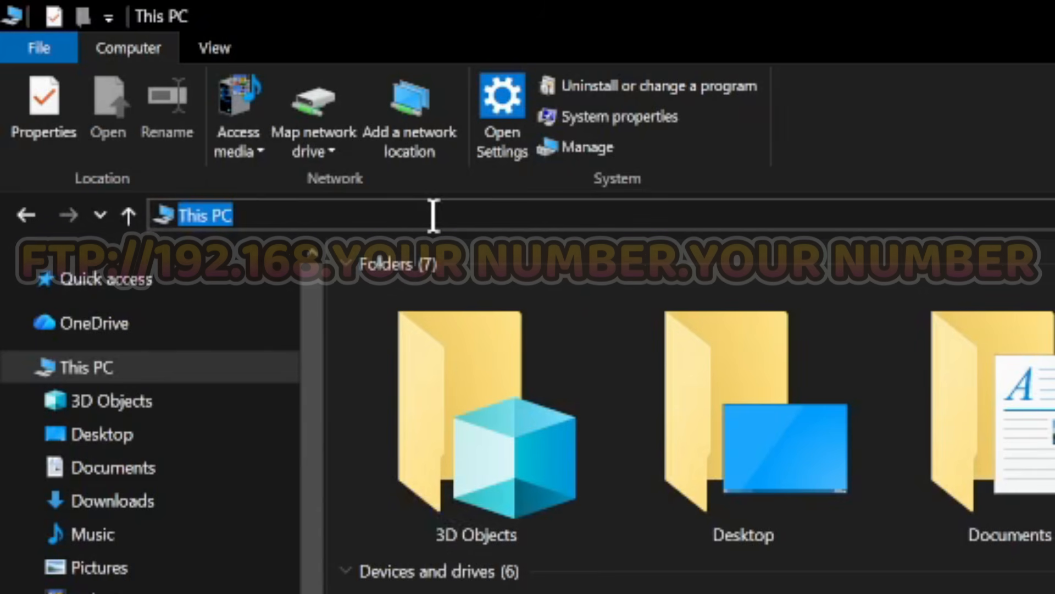
{"action": "type", "text": "ftp"}
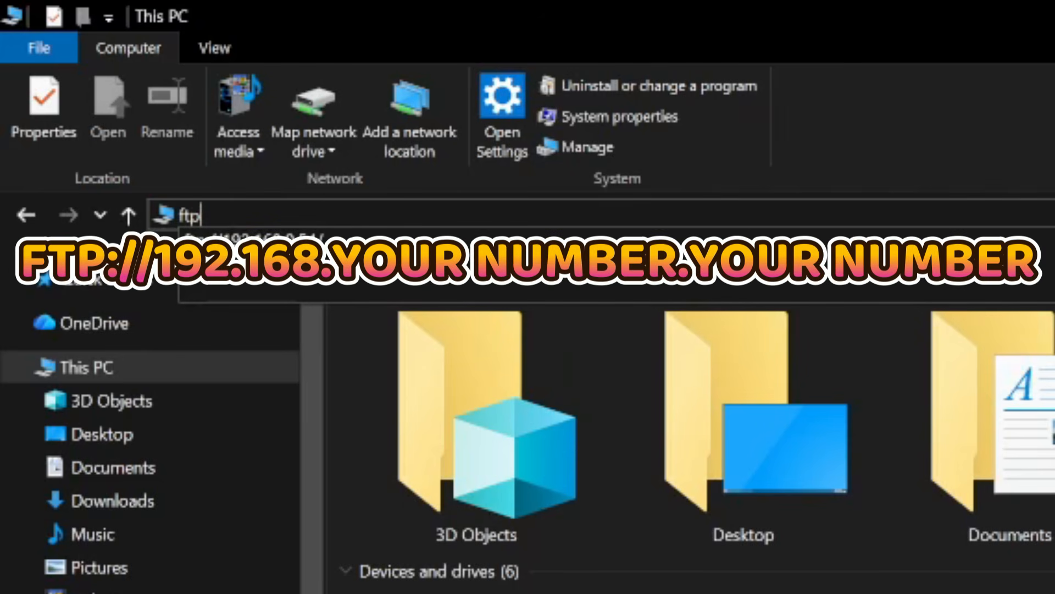
{"action": "type", "text": ":"}
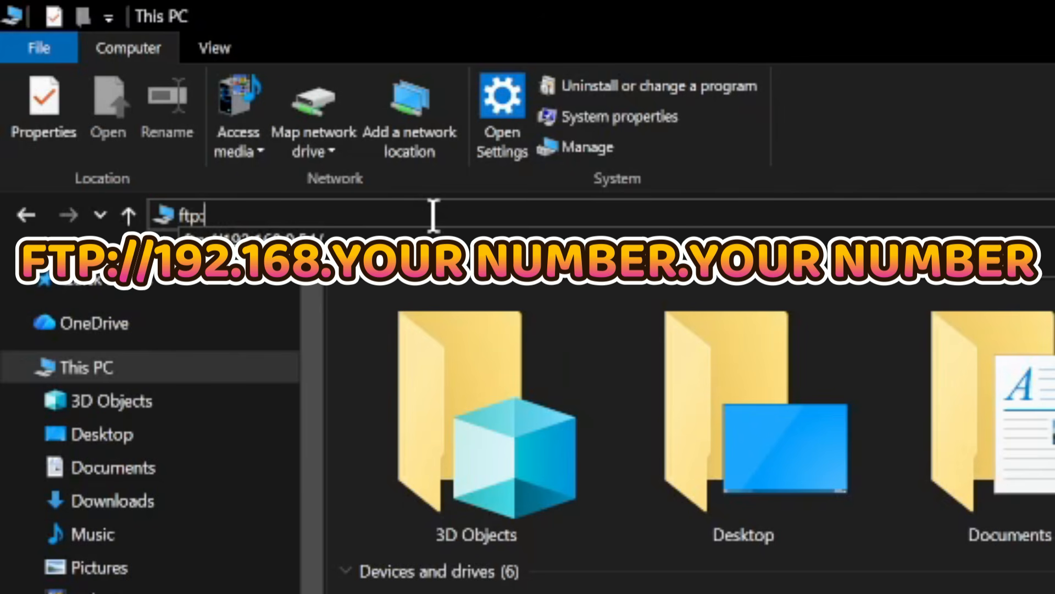
{"action": "type", "text": "//192.168."}
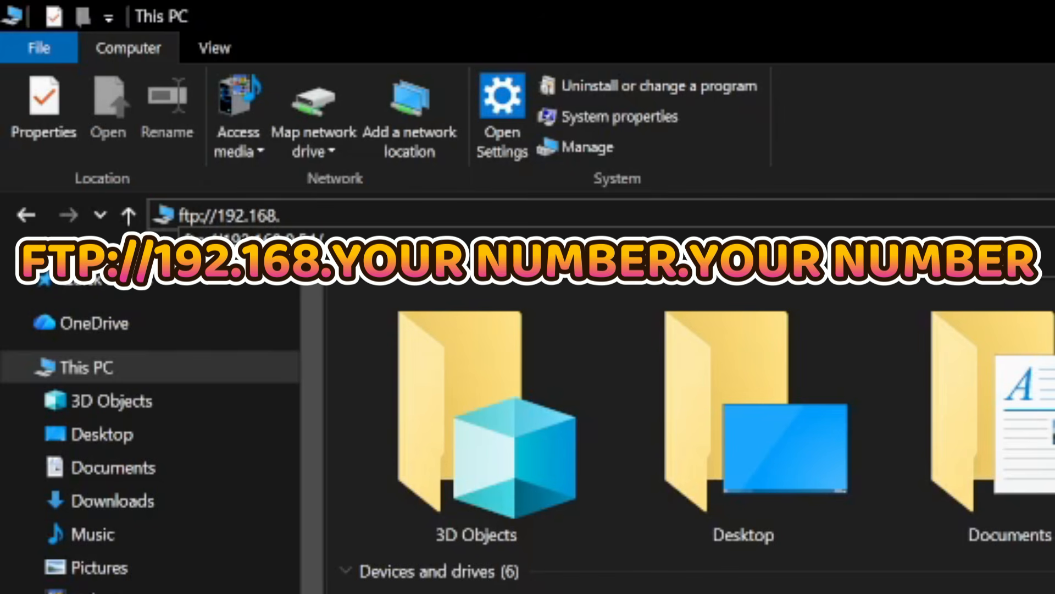
{"action": "type", "text": "4"}
{"action": "key", "text": "Return"}
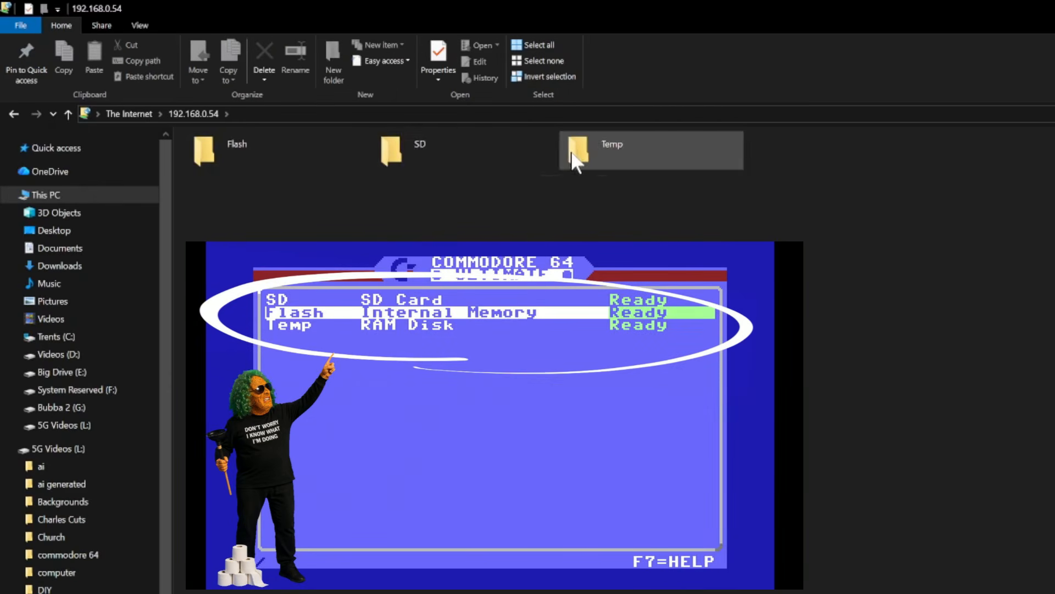
{"action": "double_click", "coordinate": [388, 150]}
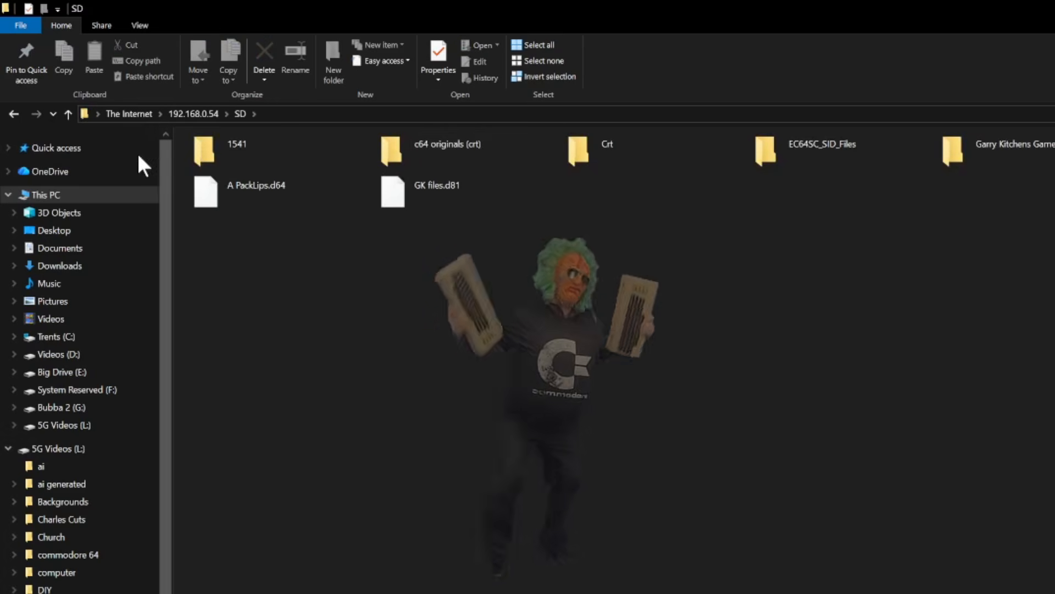
From This PC, start adding a network location and choose to specify a custom network location
{"action": "left_click", "coordinate": [68, 112]}
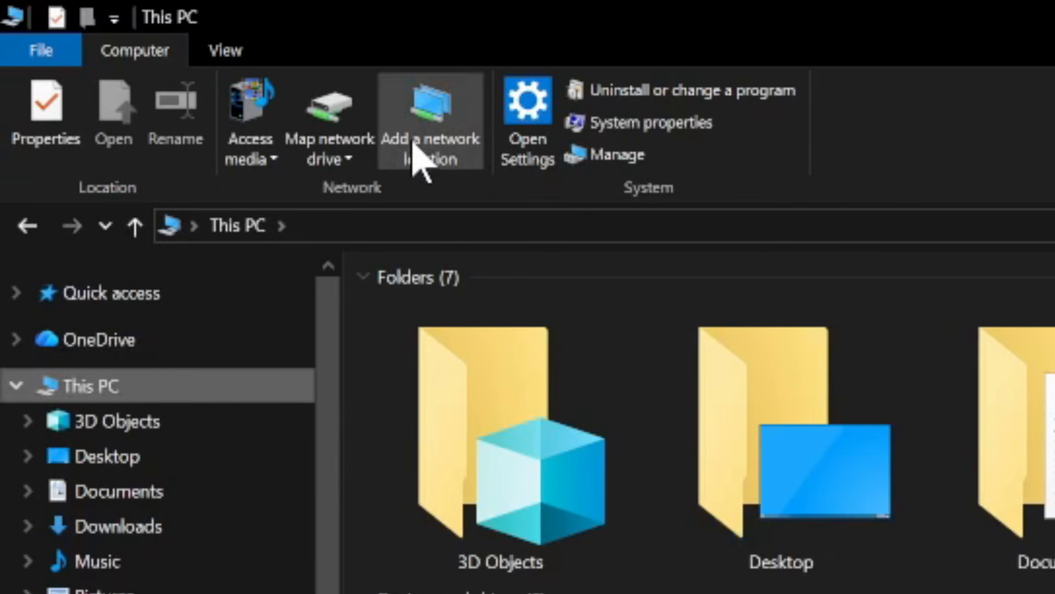
{"action": "left_click", "coordinate": [415, 145]}
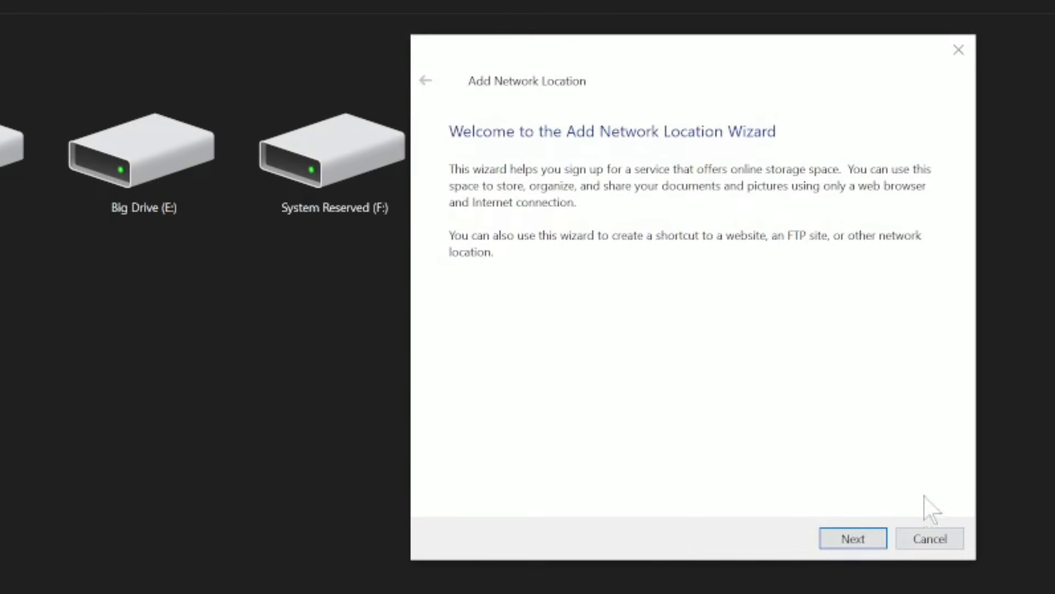
{"action": "left_click", "coordinate": [851, 538]}
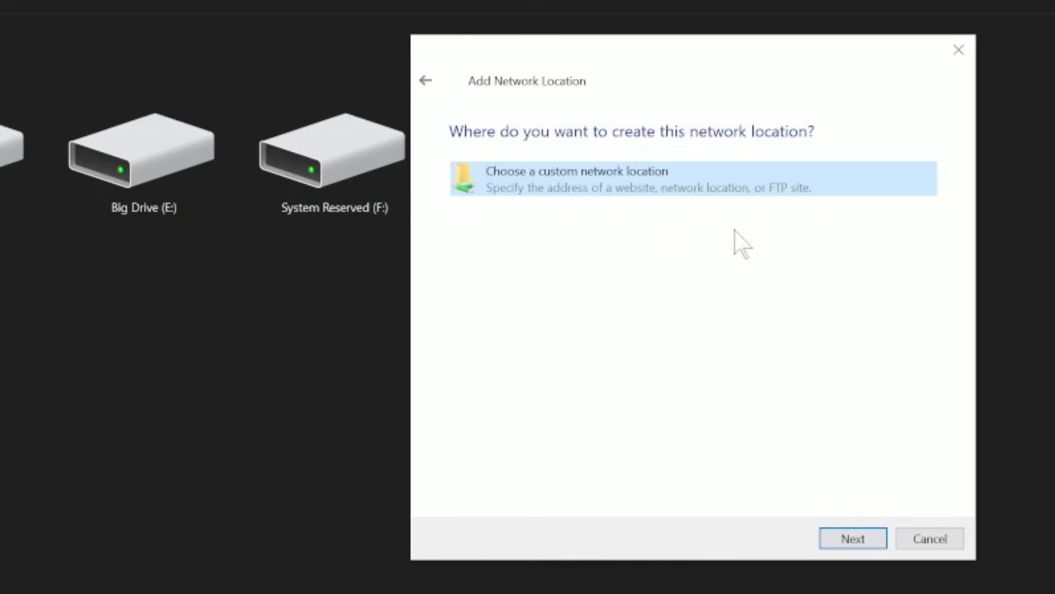
{"action": "double_click", "coordinate": [600, 171]}
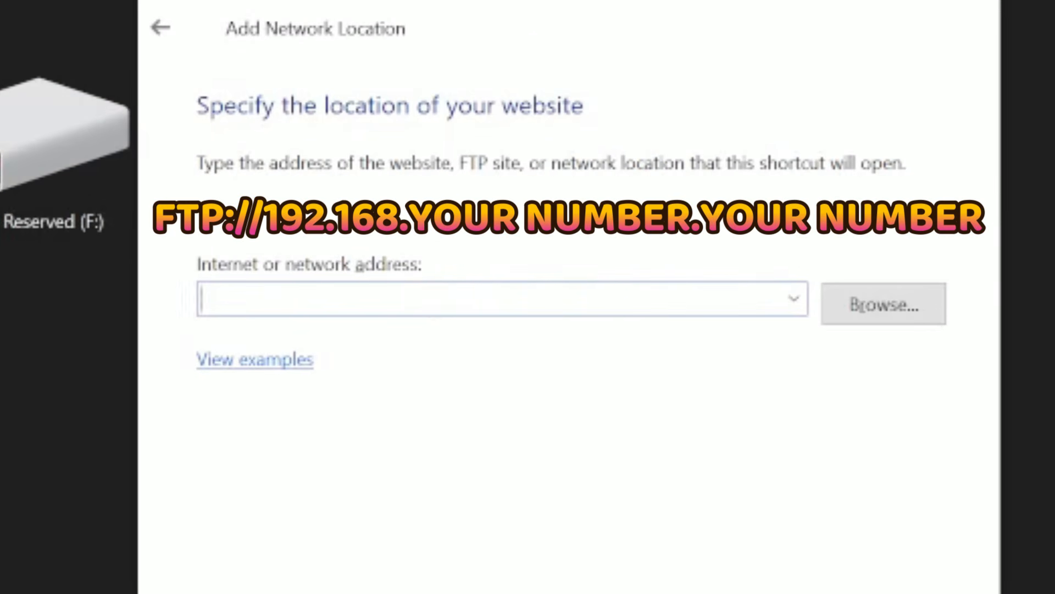
Create the network location for ftp://192.168.0.54 with anonymous logon and the default name, and finish the wizard
{"action": "type", "text": "ftp://192.168."}
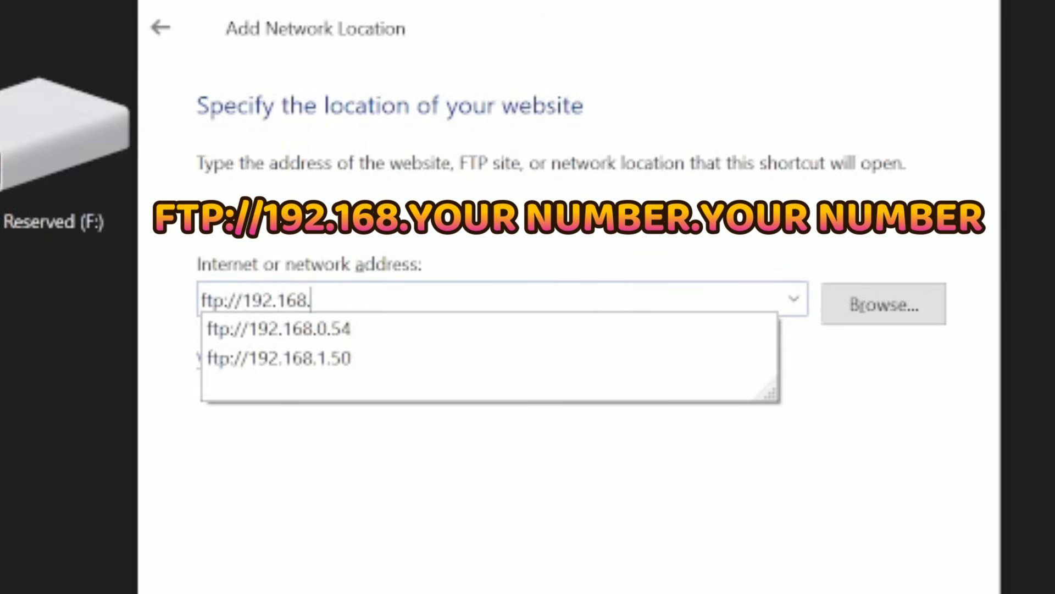
{"action": "type", "text": "0.54"}
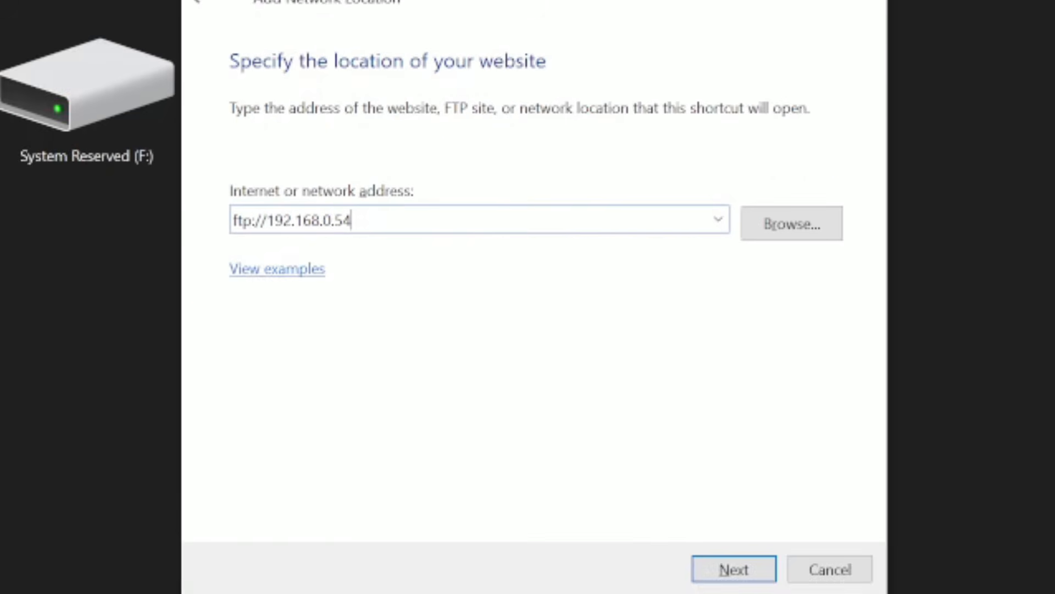
{"action": "left_click", "coordinate": [758, 571]}
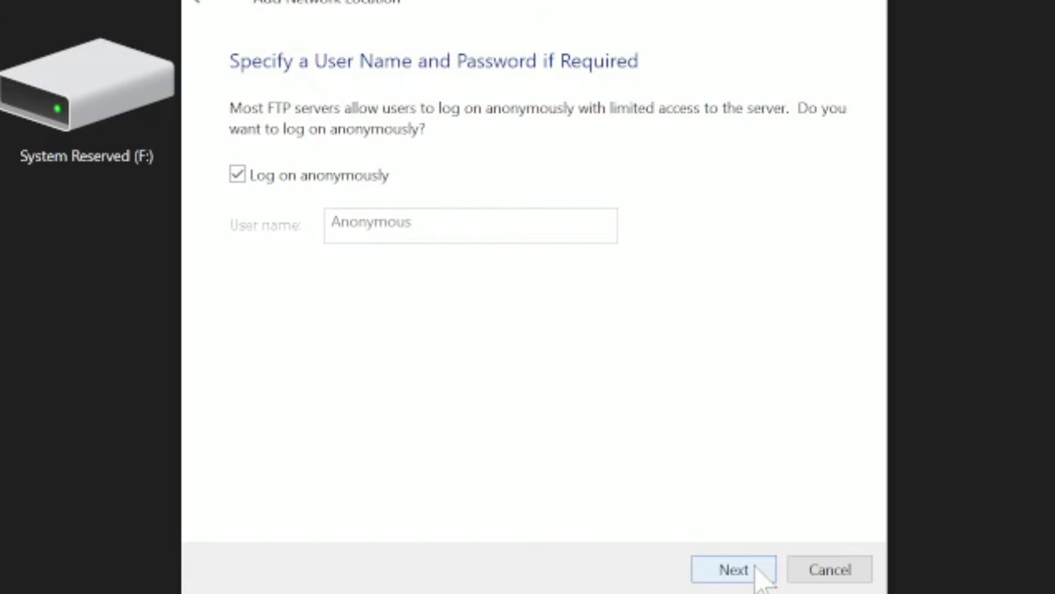
{"action": "left_click", "coordinate": [759, 571]}
{"action": "left_click", "coordinate": [759, 571]}
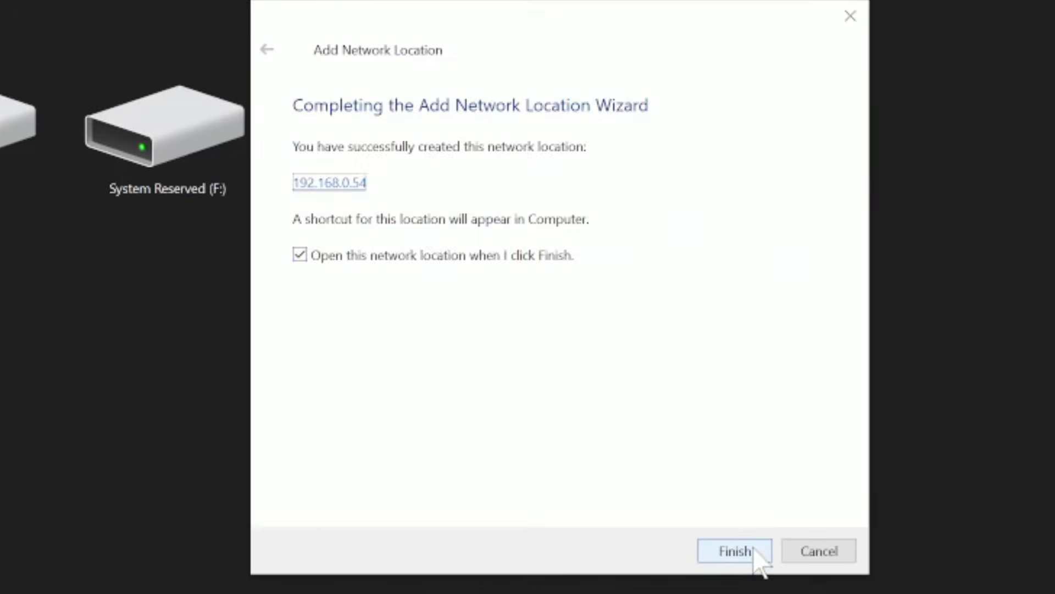
{"action": "left_click", "coordinate": [758, 562]}
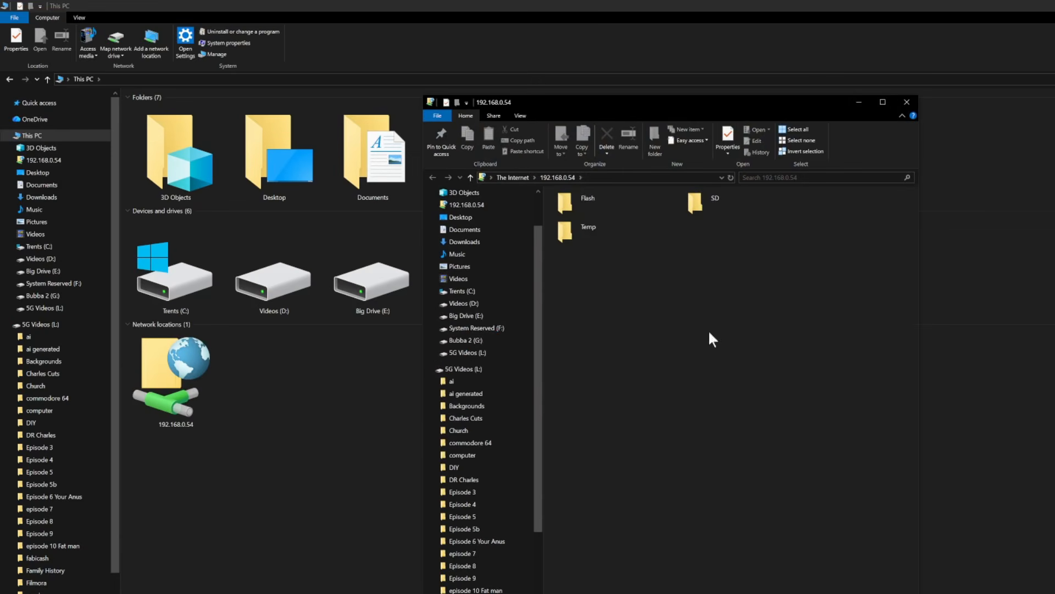
Close the extra 192.168.0.54 window and open the SD folder through the saved network location in This PC
{"action": "left_click", "coordinate": [907, 101]}
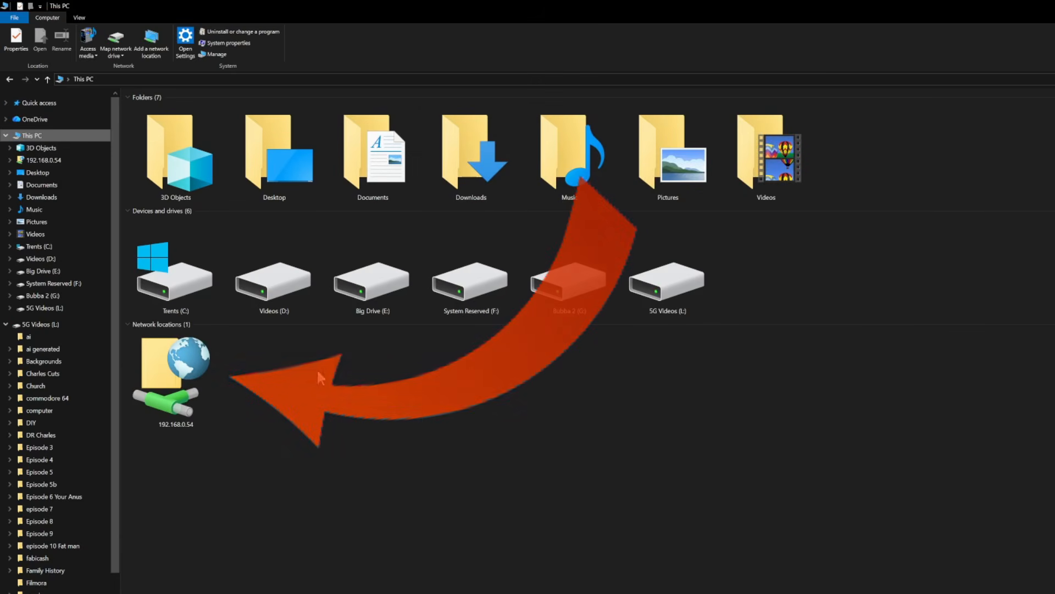
{"action": "left_click", "coordinate": [182, 375]}
{"action": "double_click", "coordinate": [183, 375]}
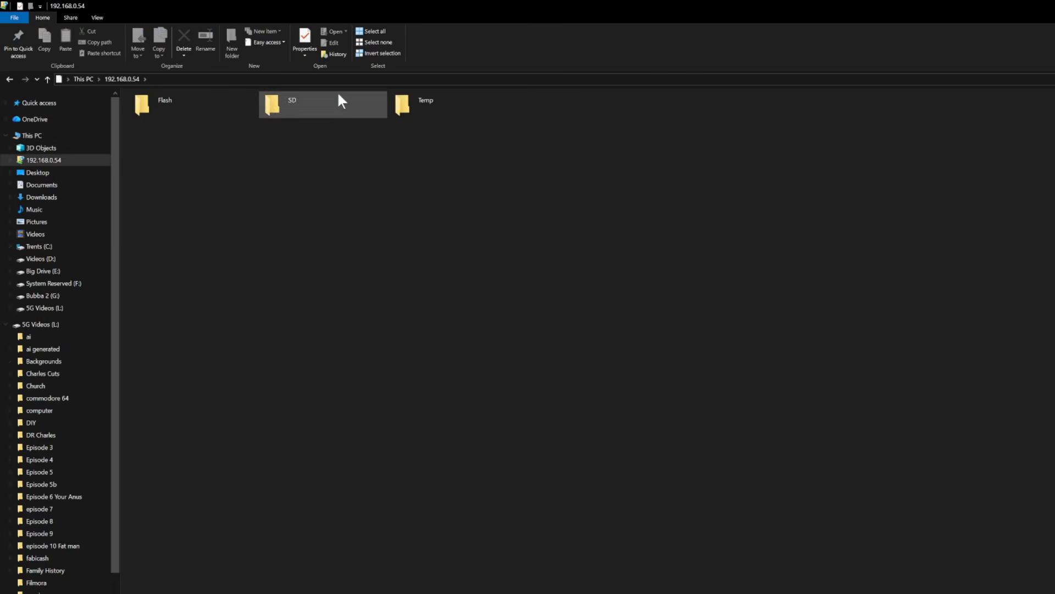
{"action": "double_click", "coordinate": [289, 103]}
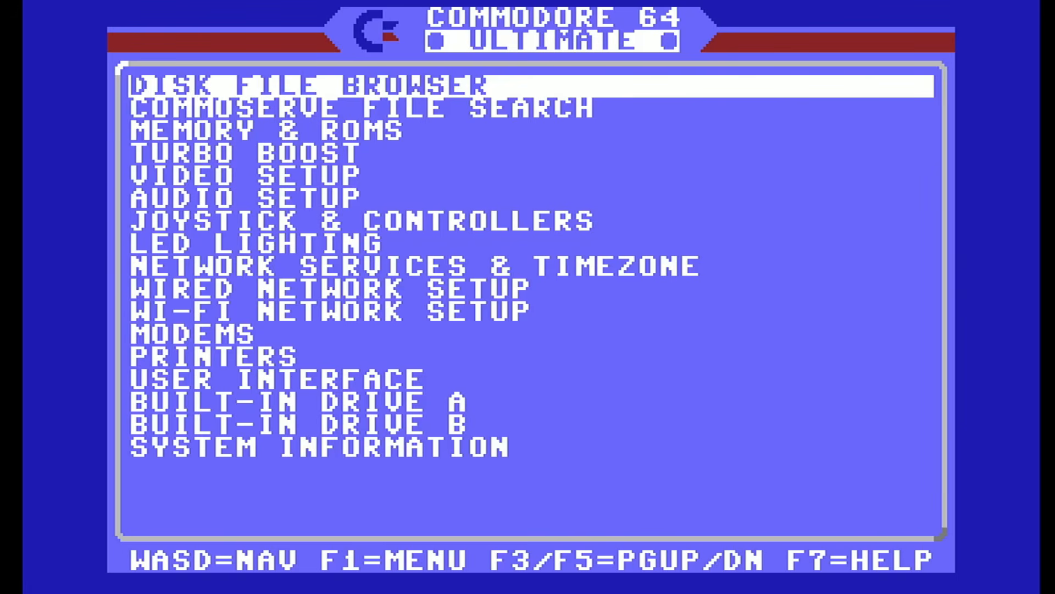
On the Commodore 64 Ultimate, open the Network Services & Timezone settings
{"action": "key", "text": "Down"}
{"action": "key", "text": "Down"}
{"action": "key", "text": "Down"}
{"action": "key", "text": "Down"}
{"action": "key", "text": "Down"}
{"action": "key", "text": "Down"}
{"action": "key", "text": "Down"}
{"action": "key", "text": "Down"}
{"action": "key", "text": "Return"}
Enable the Web Remote Control Service and leave the network services page
{"action": "key", "text": "Down"}
{"action": "key", "text": "Down"}
{"action": "key", "text": "Down"}
{"action": "key", "text": "Down"}
{"action": "key", "text": "Down"}
{"action": "key", "text": "Down"}
{"action": "key", "text": "Down"}
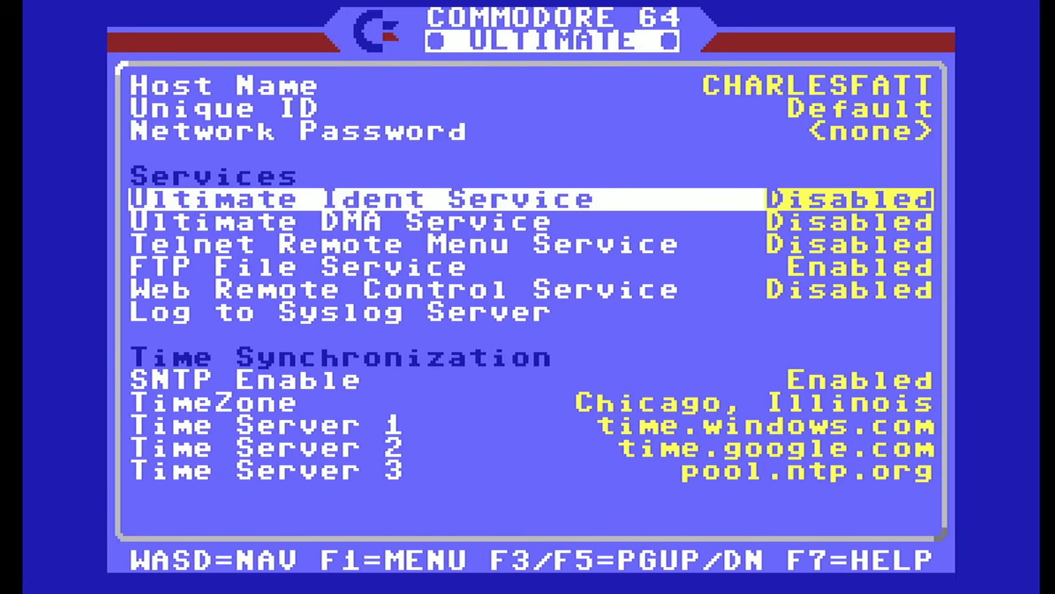
{"action": "key", "text": "Return"}
{"action": "key", "text": "Down"}
{"action": "key", "text": "Return"}
{"action": "key", "text": "Left"}
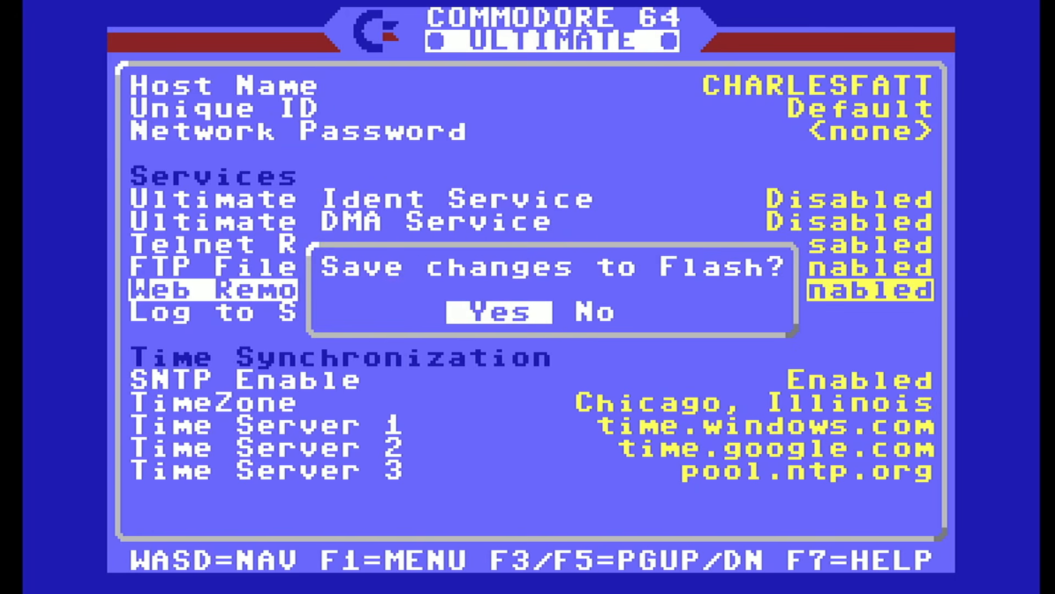